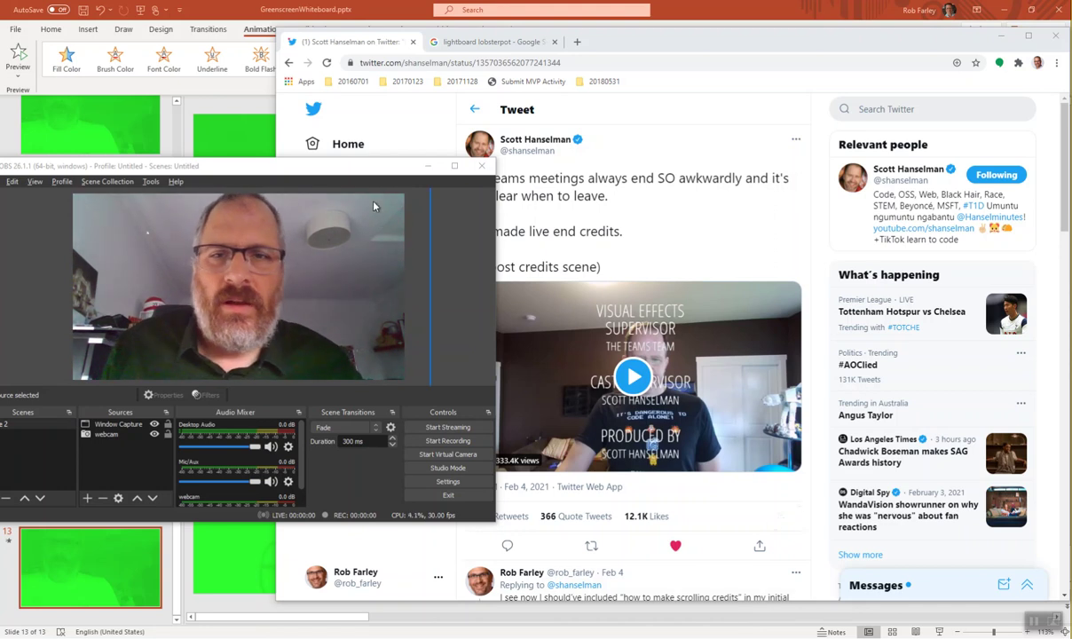
Step: Show the 'lightboard lobsterpot' Google results and shift the webcam preview window slightly left
left_click_drag(354, 170, 280, 163)
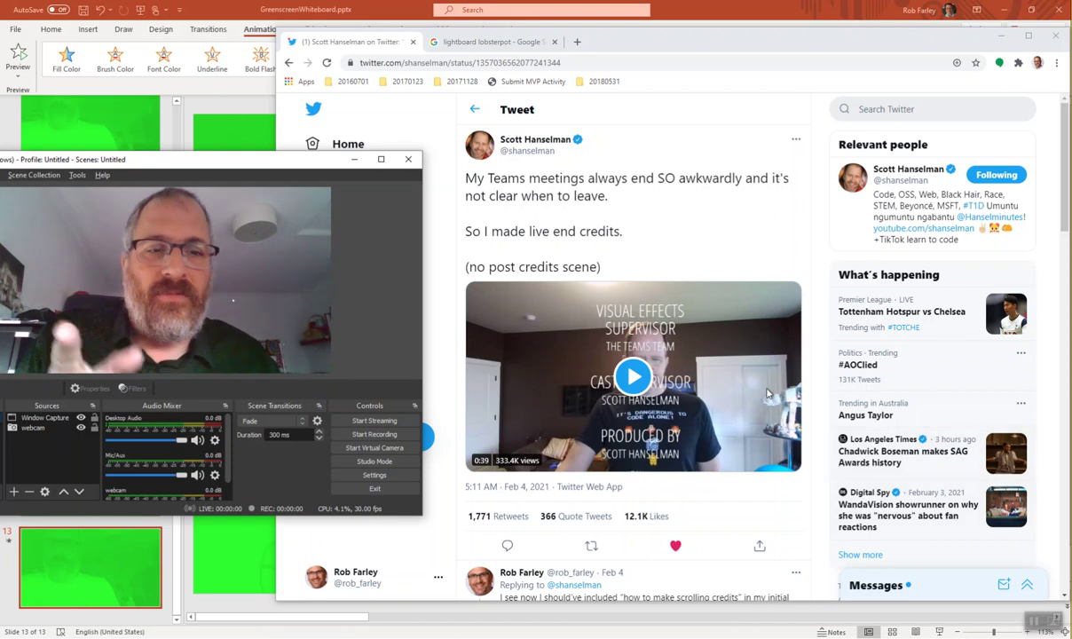
left_click(500, 50)
left_click_drag(311, 162, 280, 159)
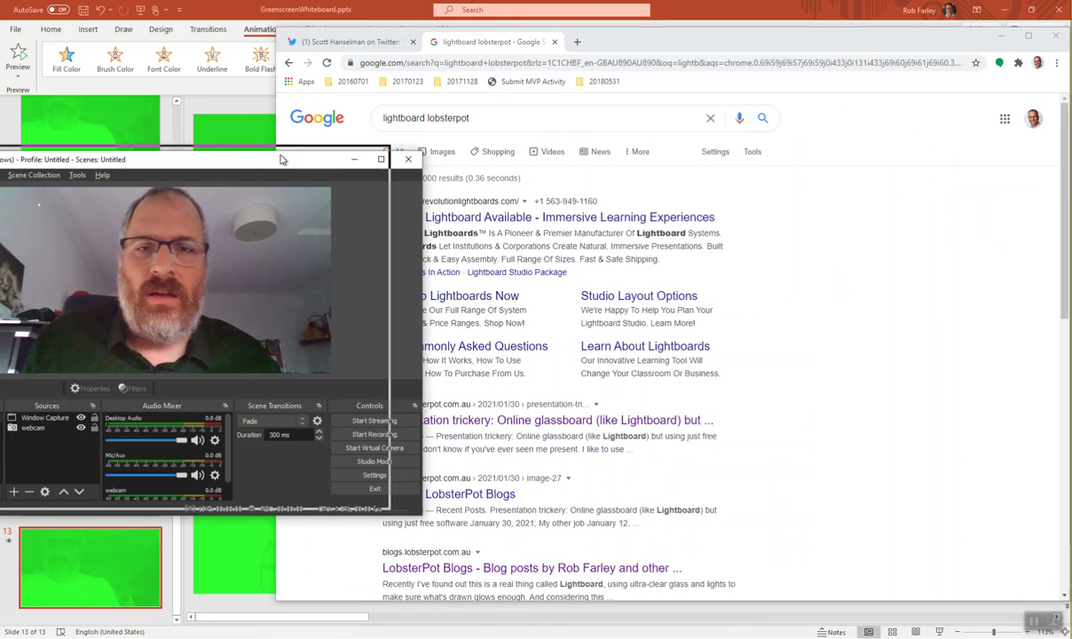
left_click(885, 327)
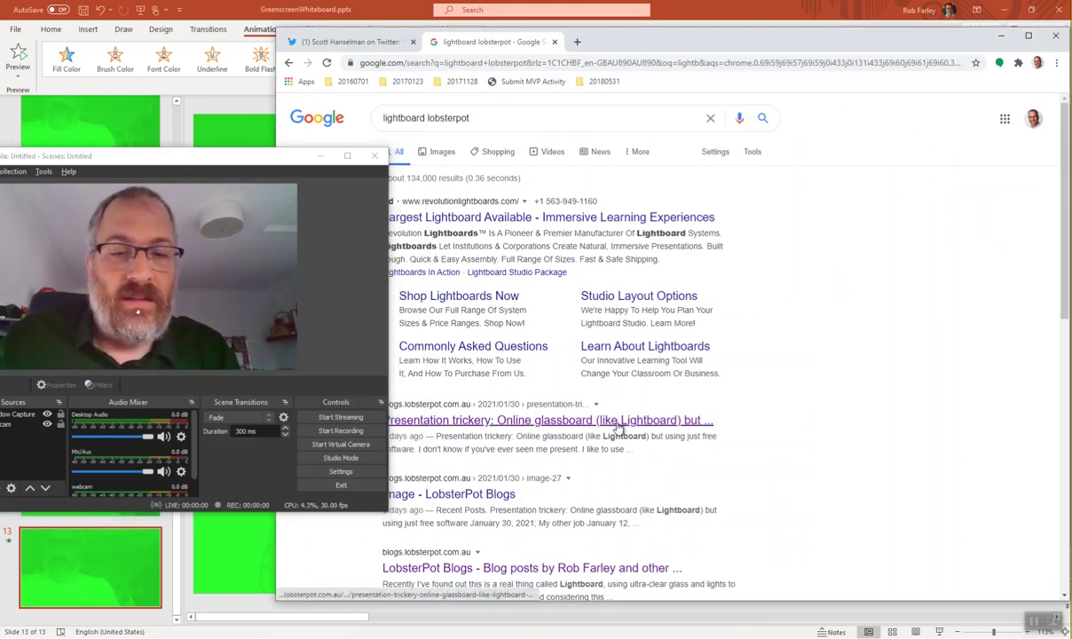
left_click(275, 160)
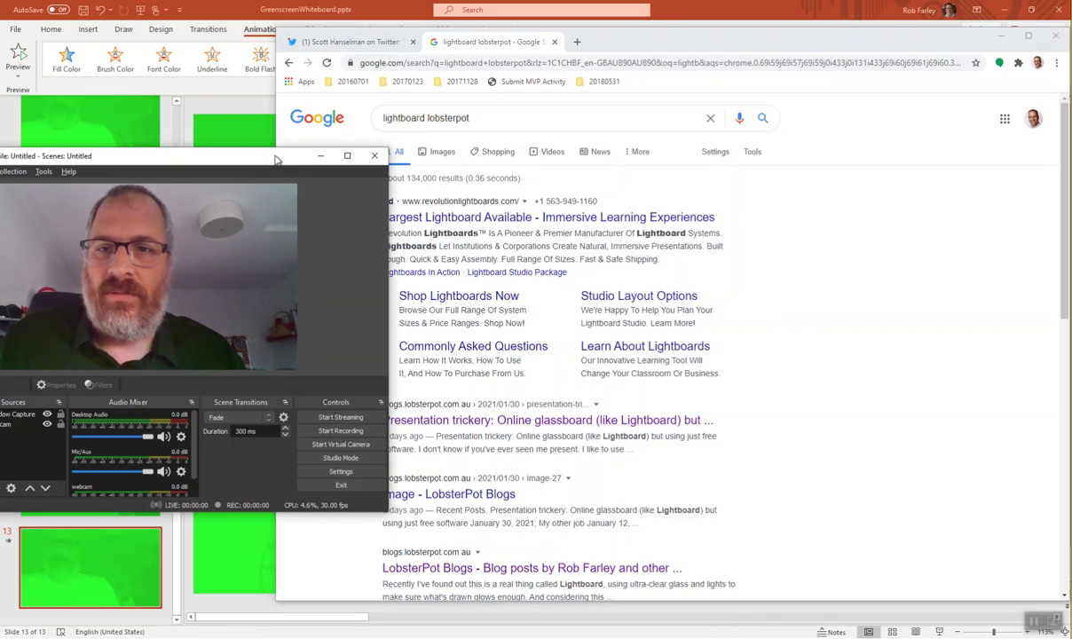
left_click_drag(275, 159, 246, 157)
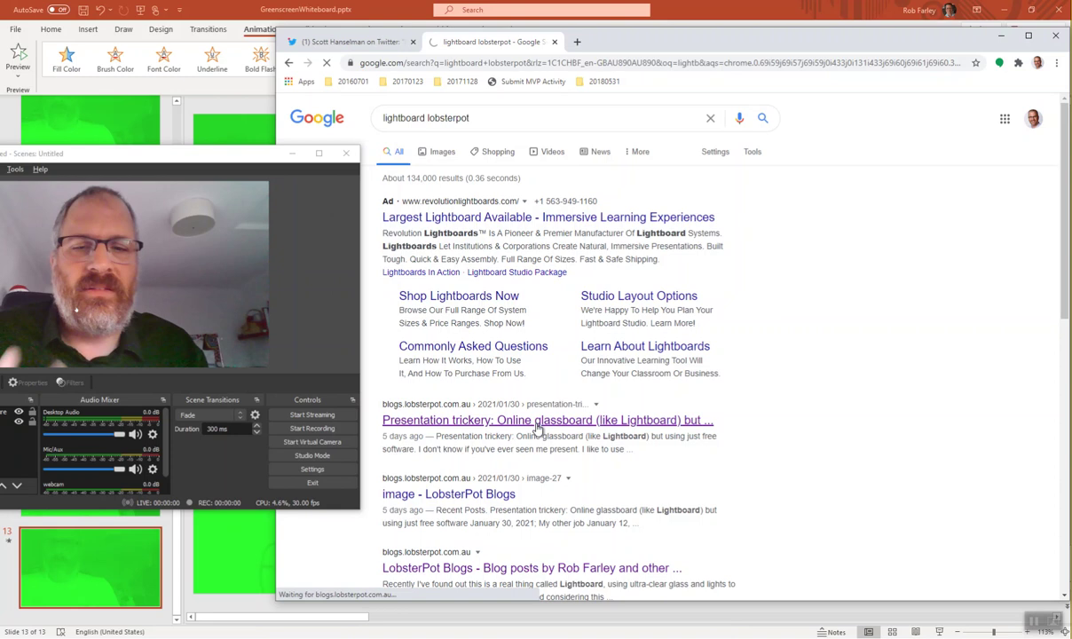
Step: Open the 'Presentation trickery: Online glassboard' post and scroll through its screenshots
left_click(537, 429)
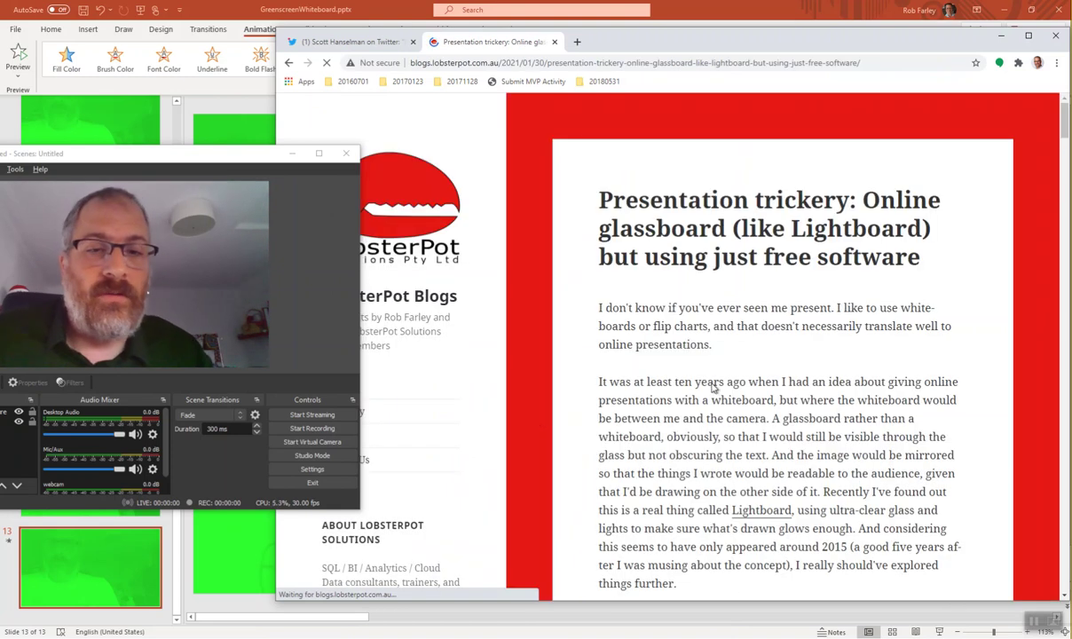
scroll(714, 383, "down", 5)
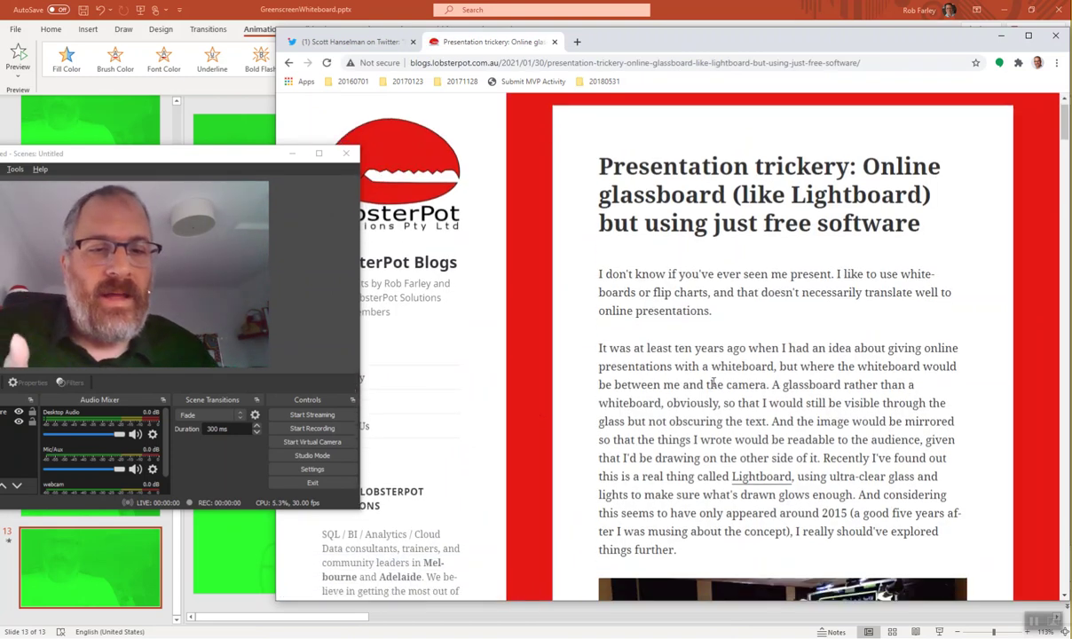
scroll(714, 385, "down", 10)
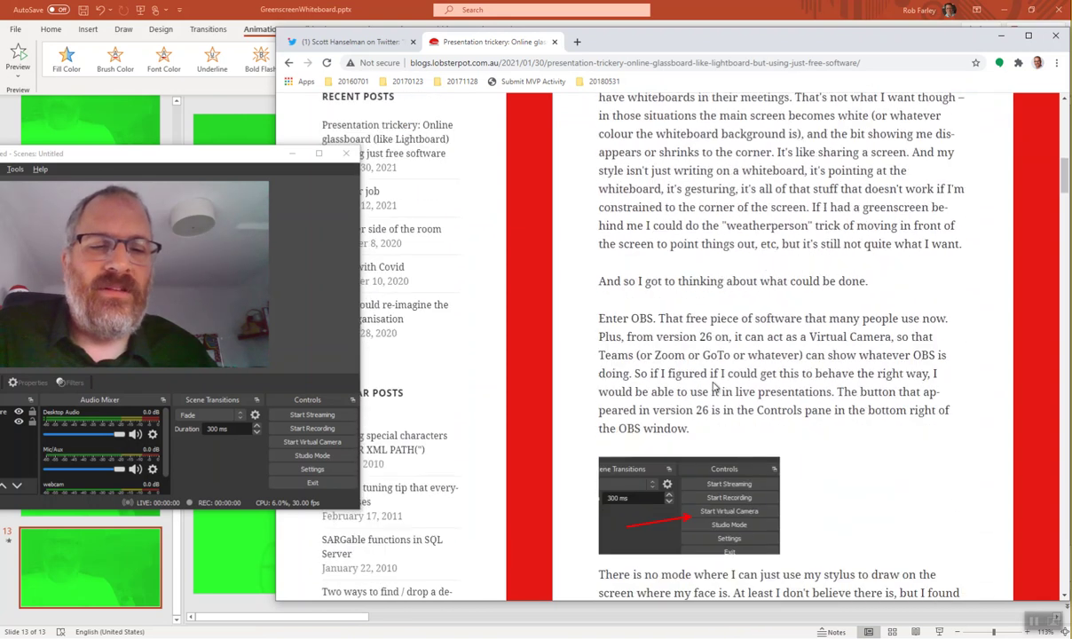
scroll(714, 384, "down", 5)
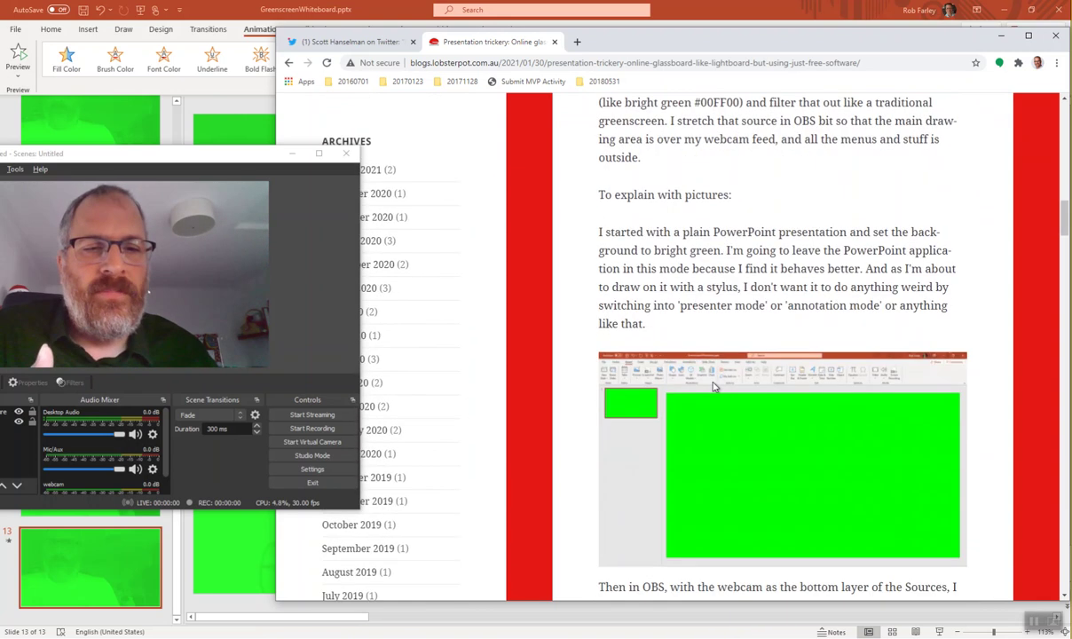
scroll(714, 386, "down", 1)
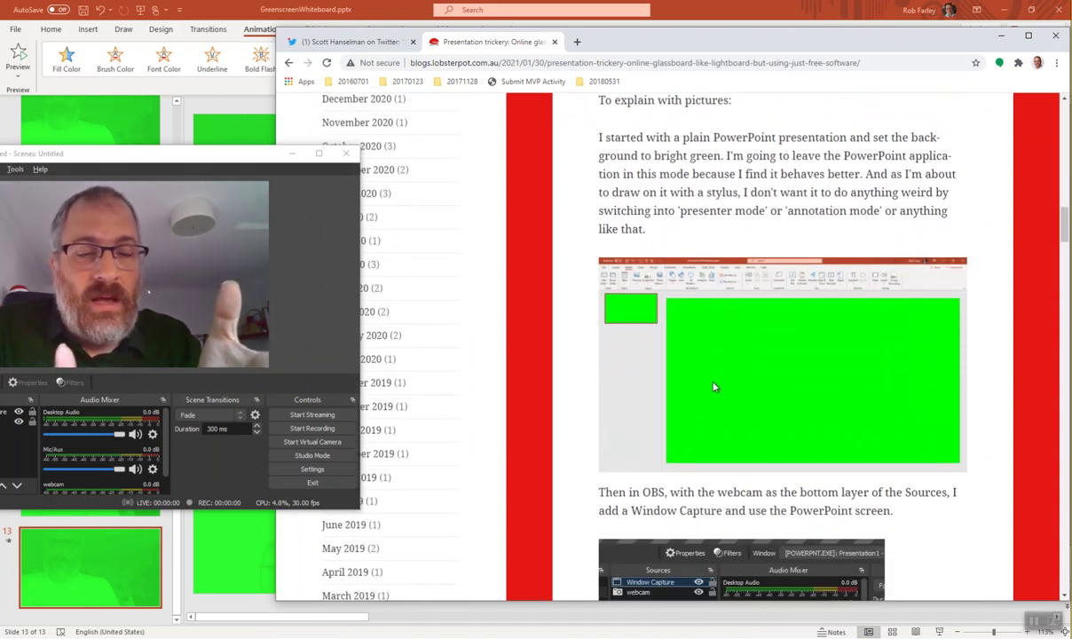
scroll(714, 386, "down", 6)
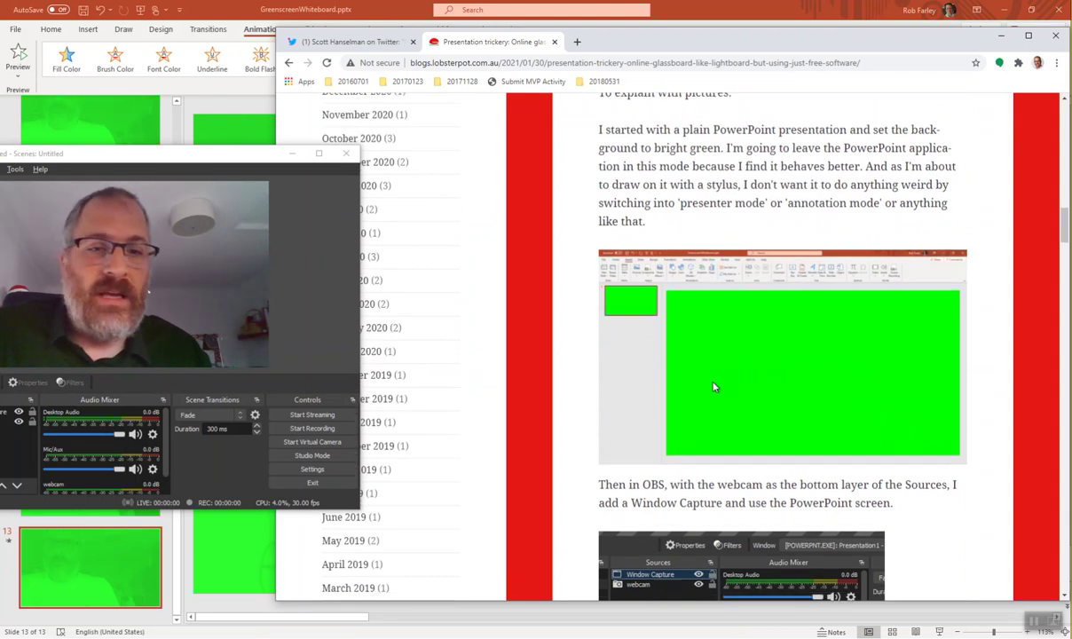
scroll(714, 386, "down", 10)
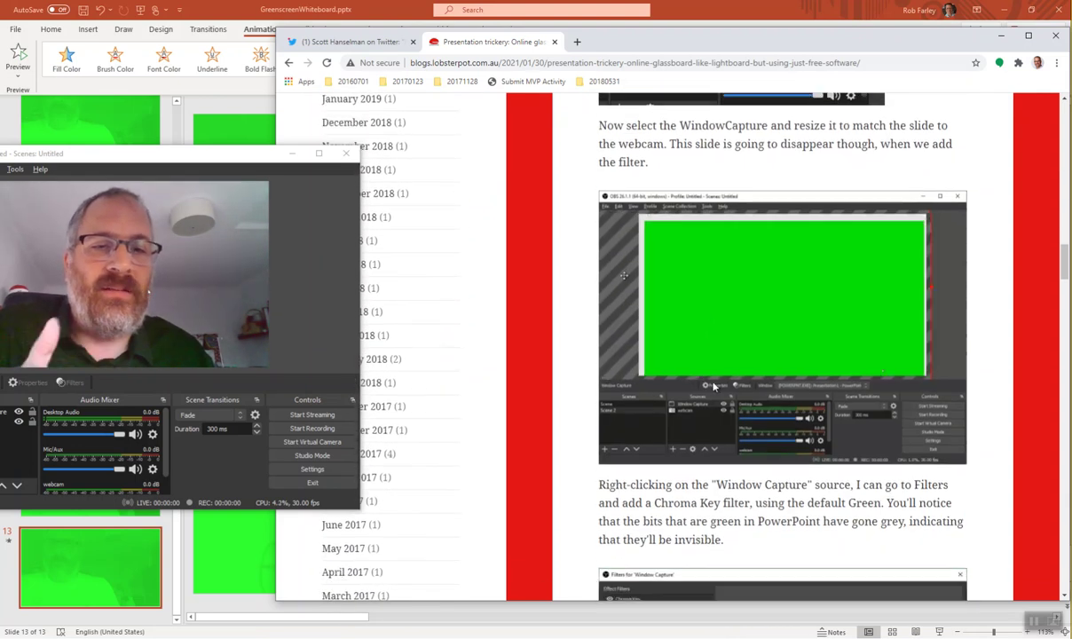
scroll(714, 386, "down", 7)
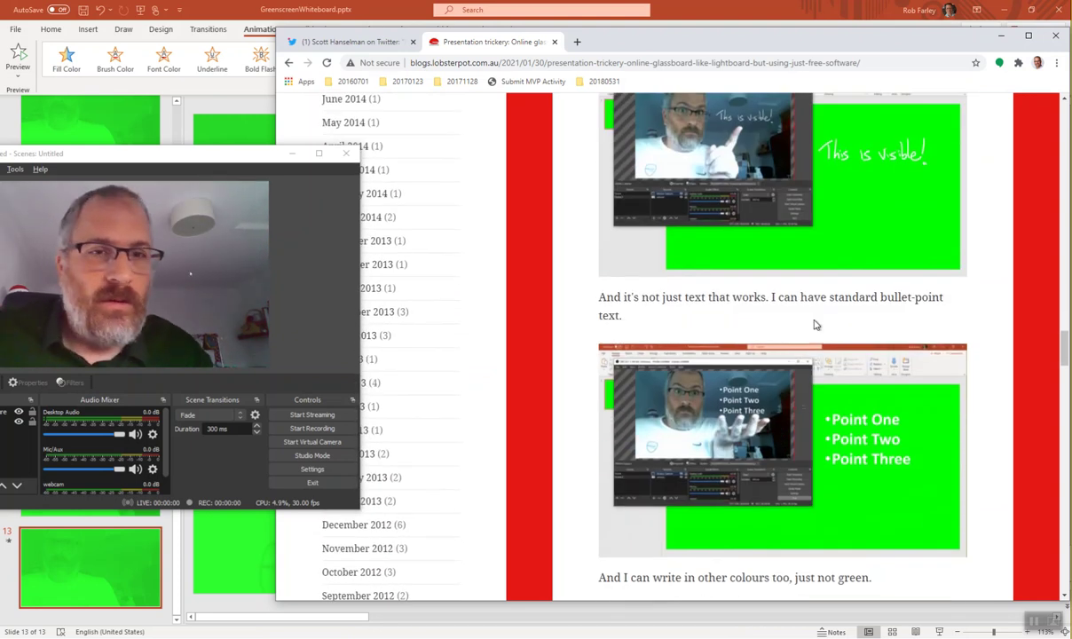
scroll(756, 146, "up", 4, "ctrl")
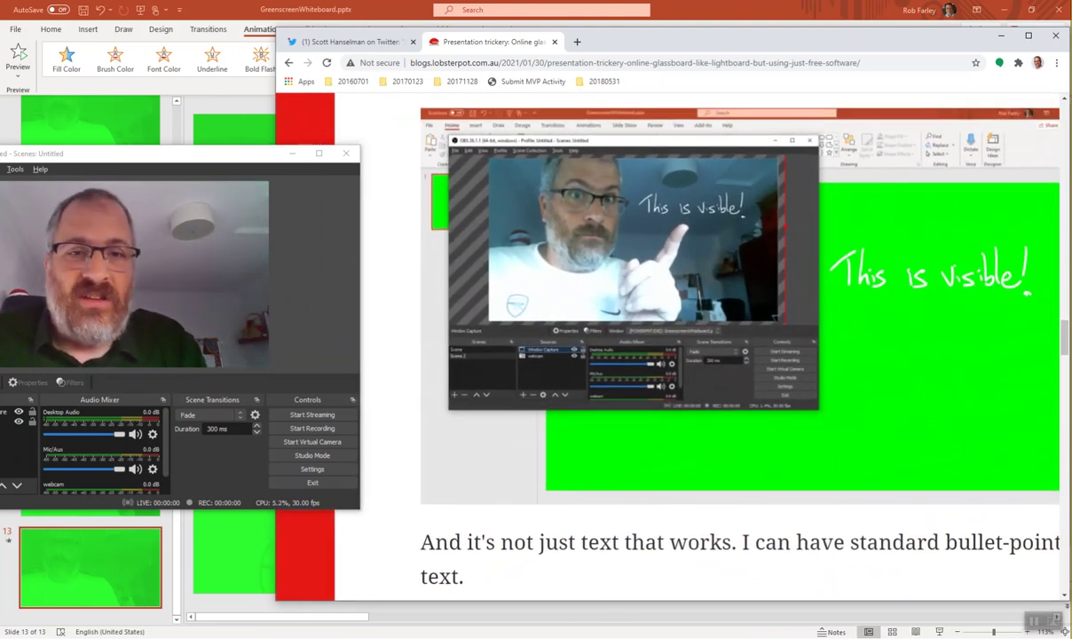
scroll(739, 346, "down", 6)
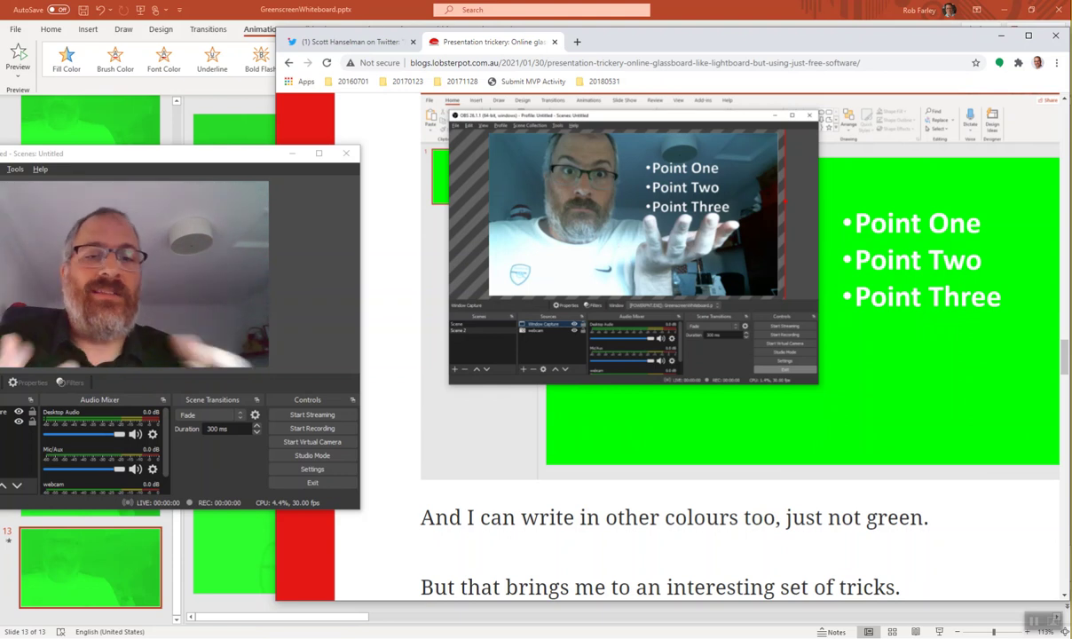
Step: Zoom the blog page back out and move the webcam preview toward the screen centre
key("ctrl+minus")
key("ctrl+minus")
scroll(671, 346, "up", 1)
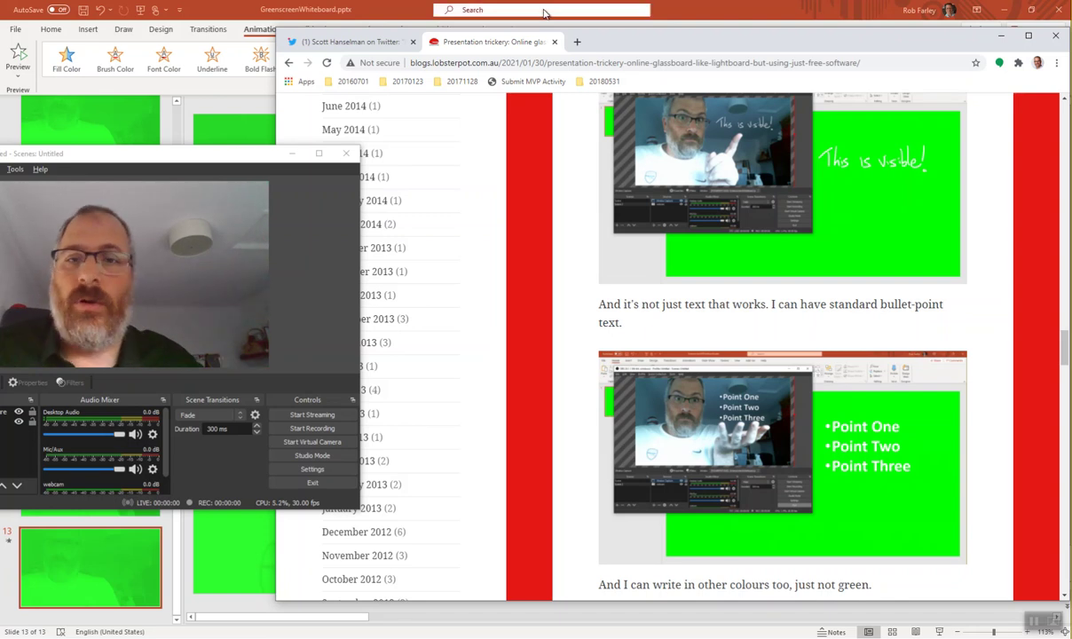
left_click_drag(223, 164, 757, 118)
Step: Bring PowerPoint's green-screen slide 13 forward and park the webcam preview near the top-left
left_click(523, 7)
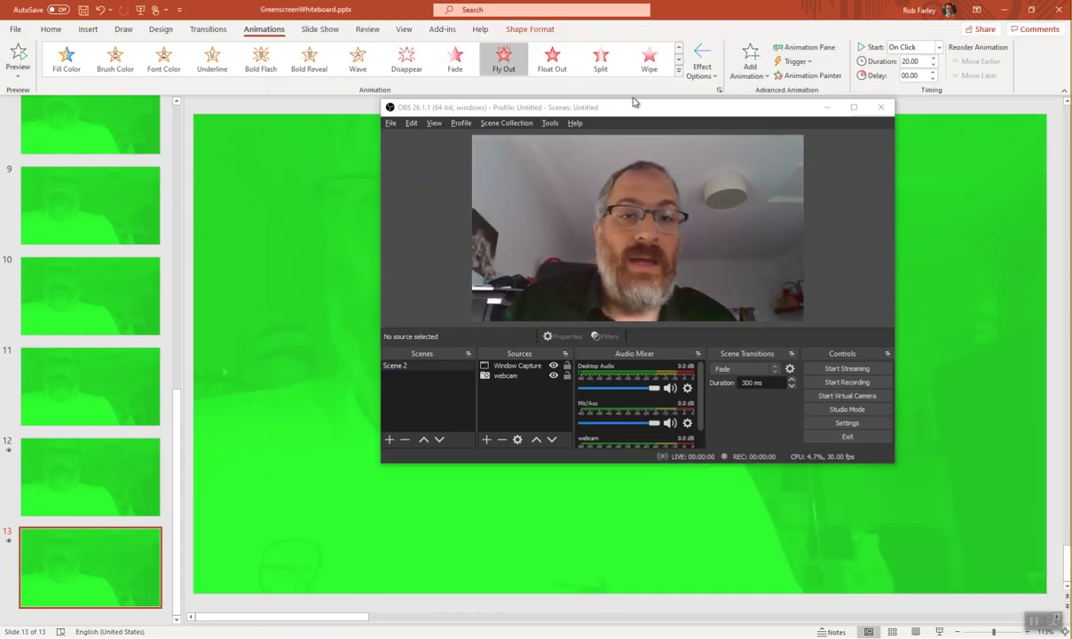
left_click_drag(632, 105, 490, 318)
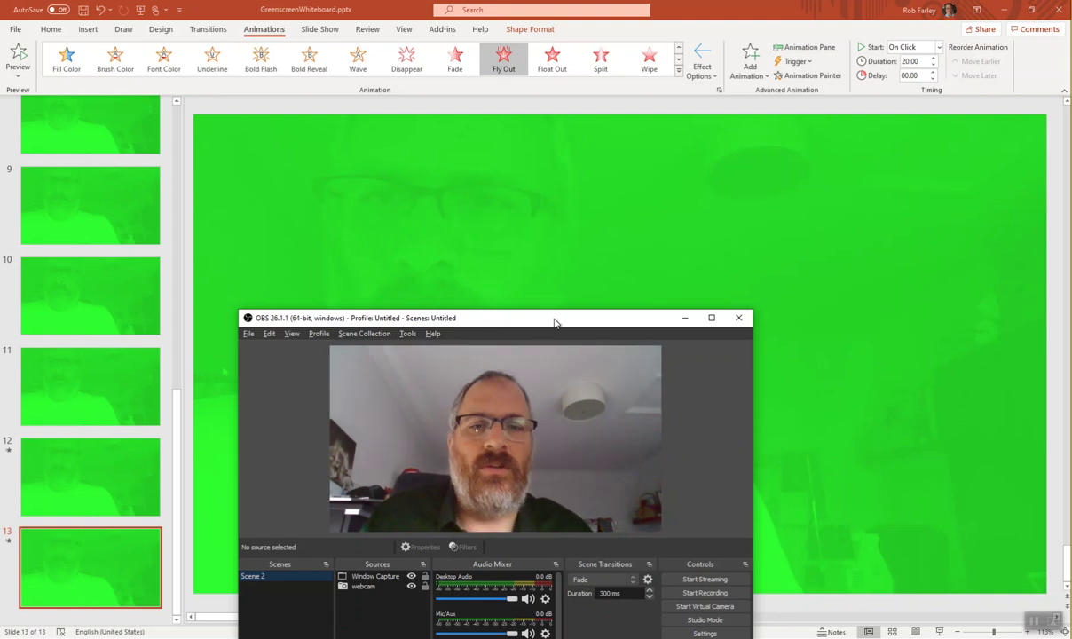
left_click_drag(554, 323, 347, 55)
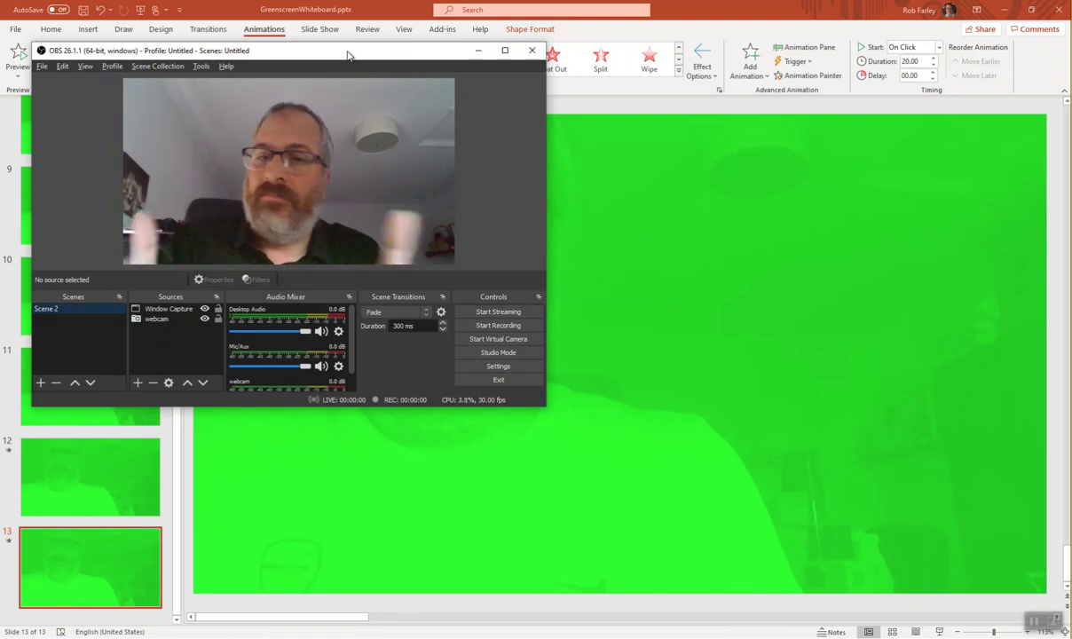
left_click_drag(347, 55, 335, 335)
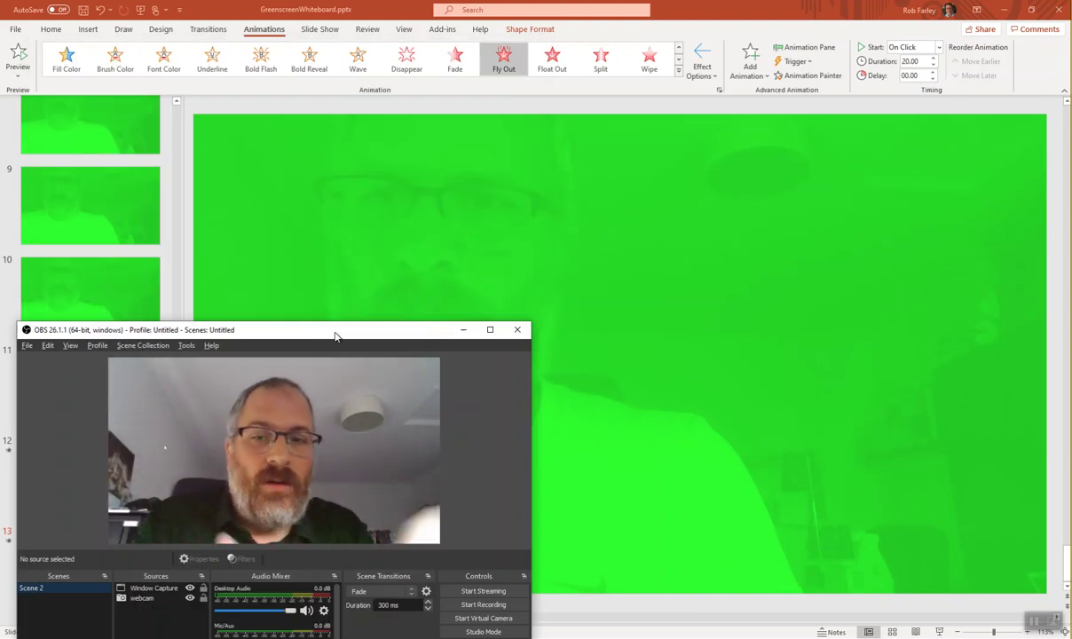
left_click_drag(335, 335, 366, 34)
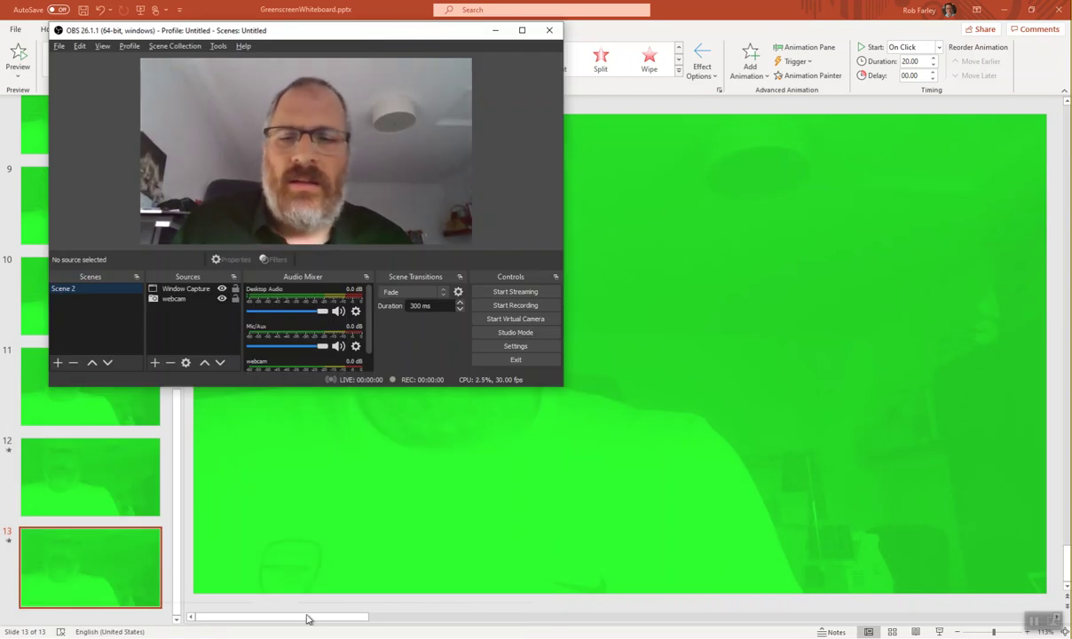
left_click(328, 619)
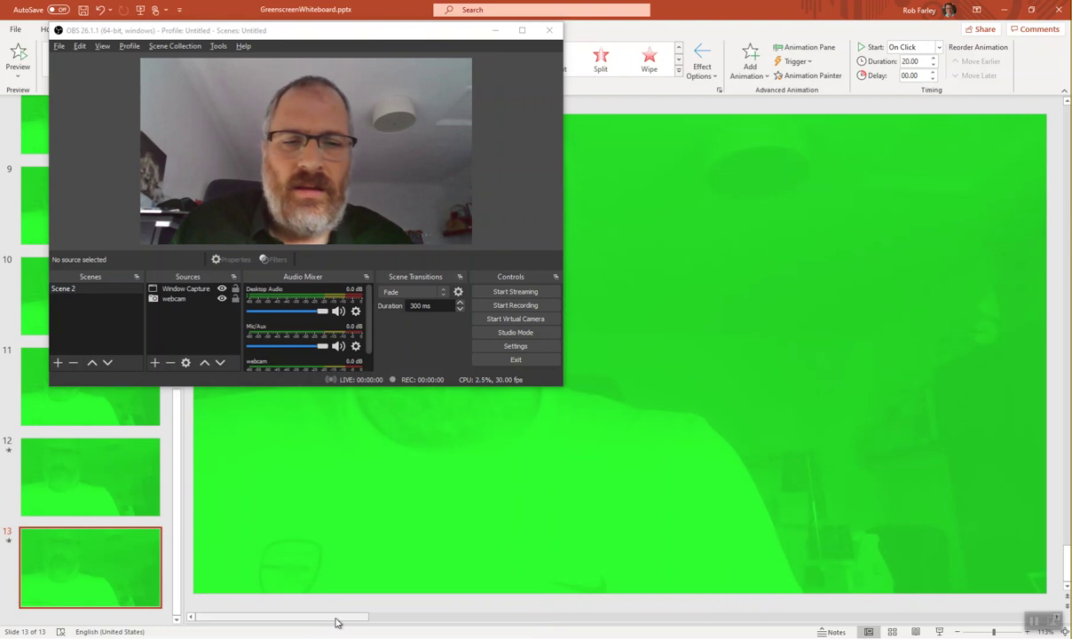
left_click(492, 619)
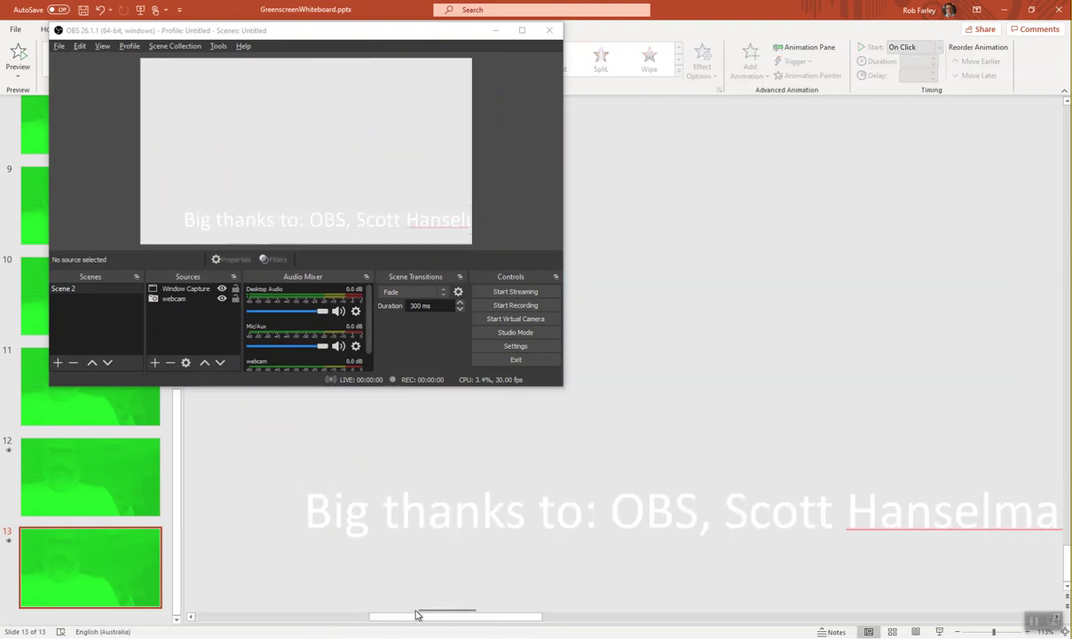
left_click(348, 619)
scroll(348, 619, "left", 3)
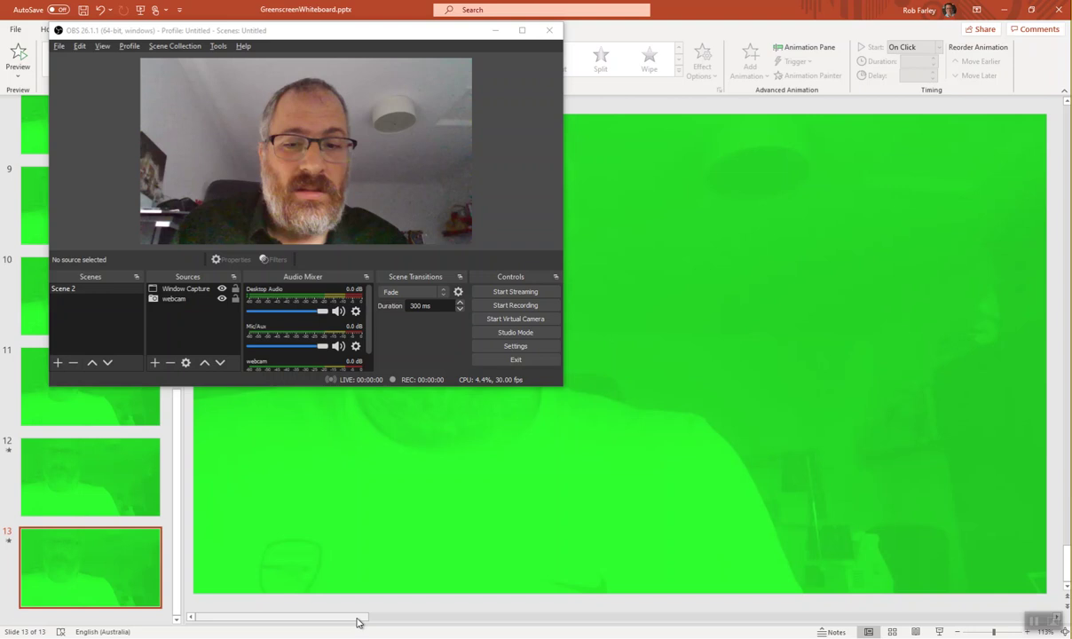
left_click_drag(357, 621, 451, 623)
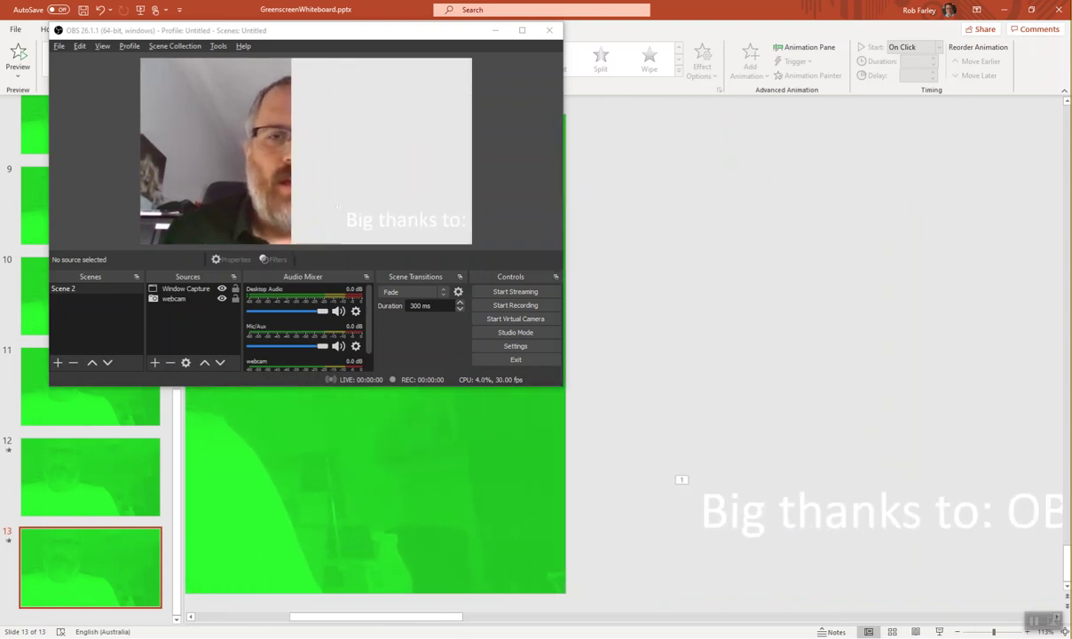
left_click(842, 512)
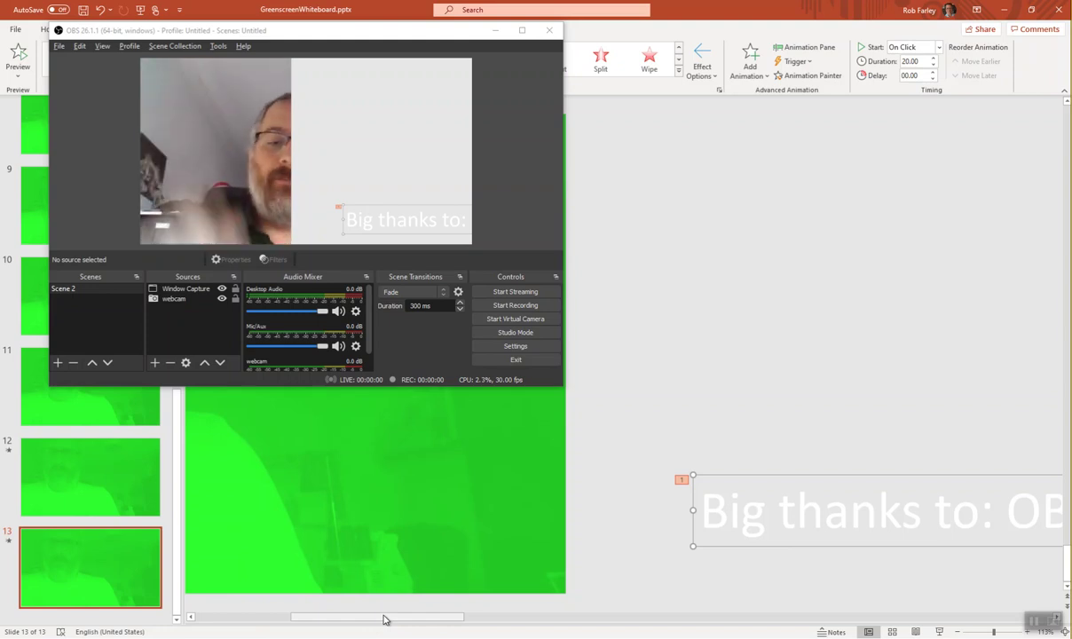
left_click_drag(383, 617, 235, 613)
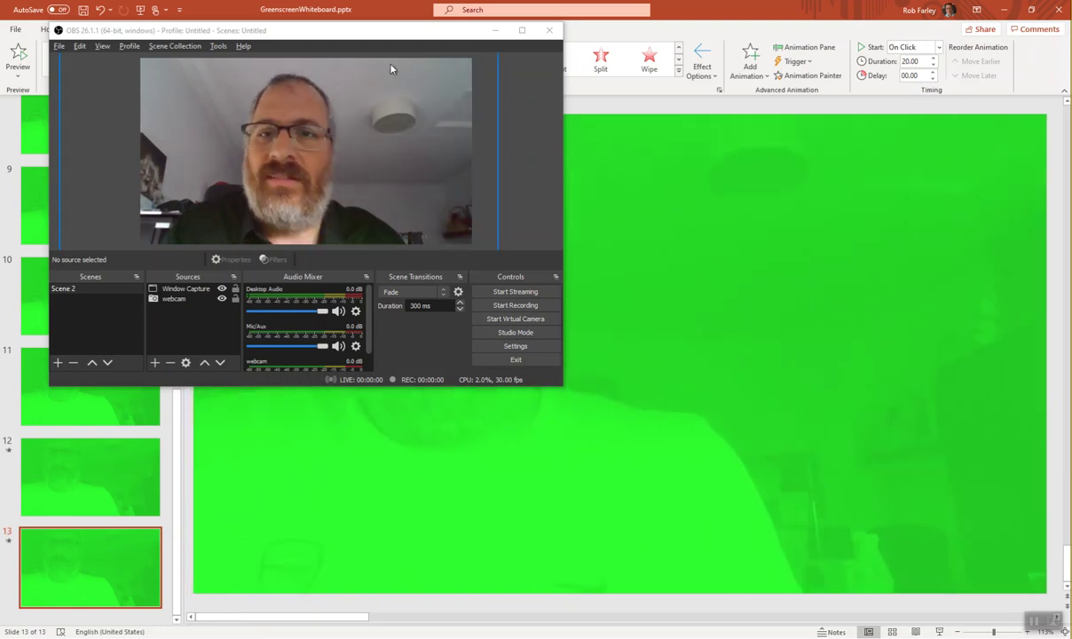
Step: Lower the webcam preview to uncover the credits box's Fly Out animation with its 20.00-second duration
left_click_drag(384, 37, 371, 183)
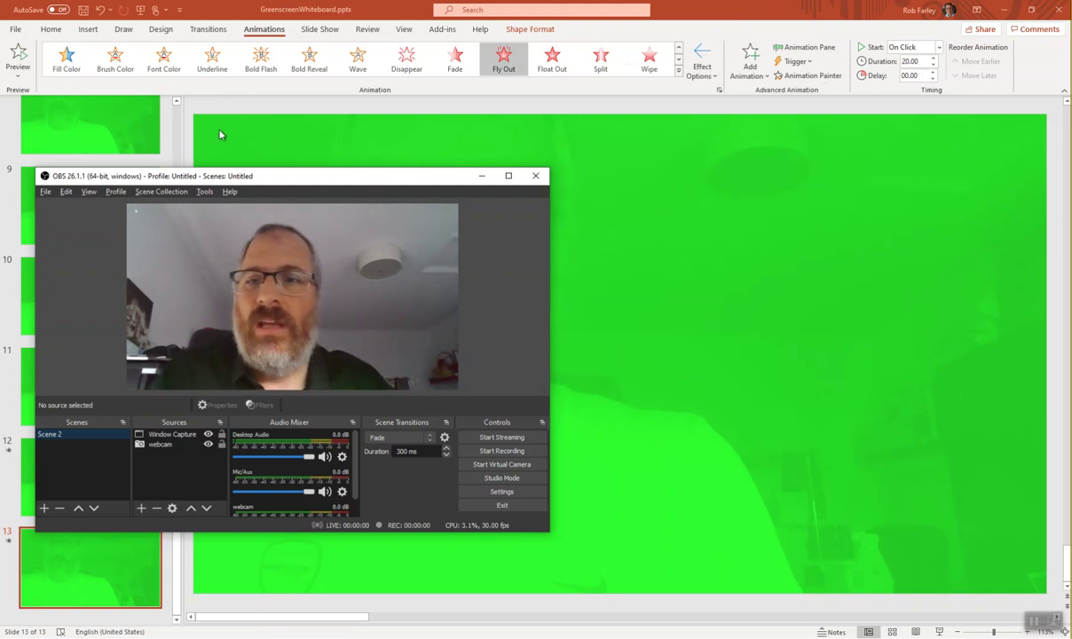
left_click(17, 58)
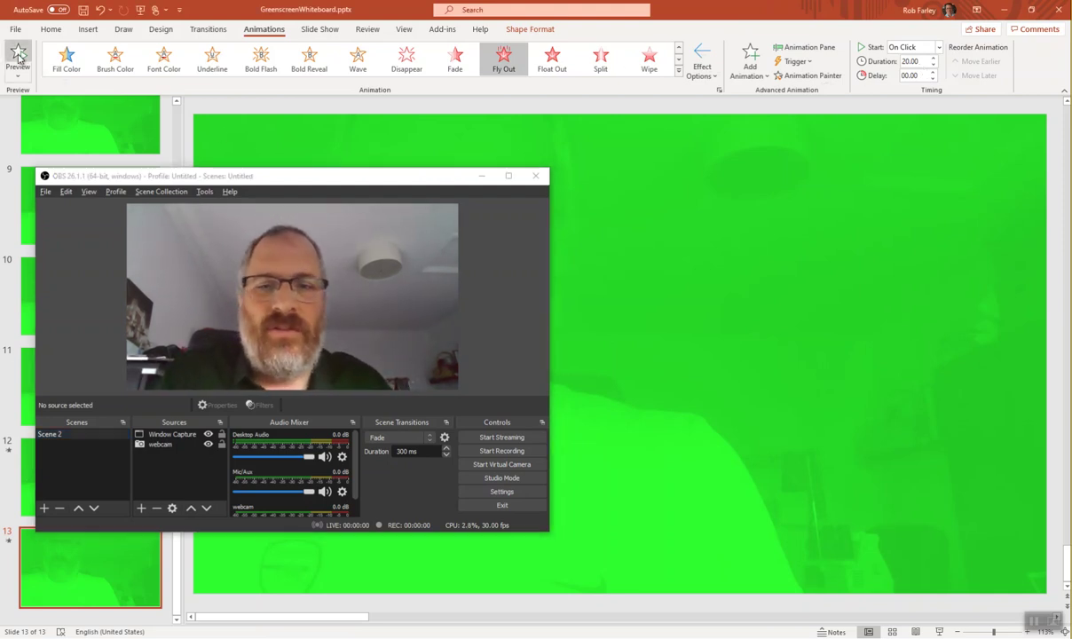